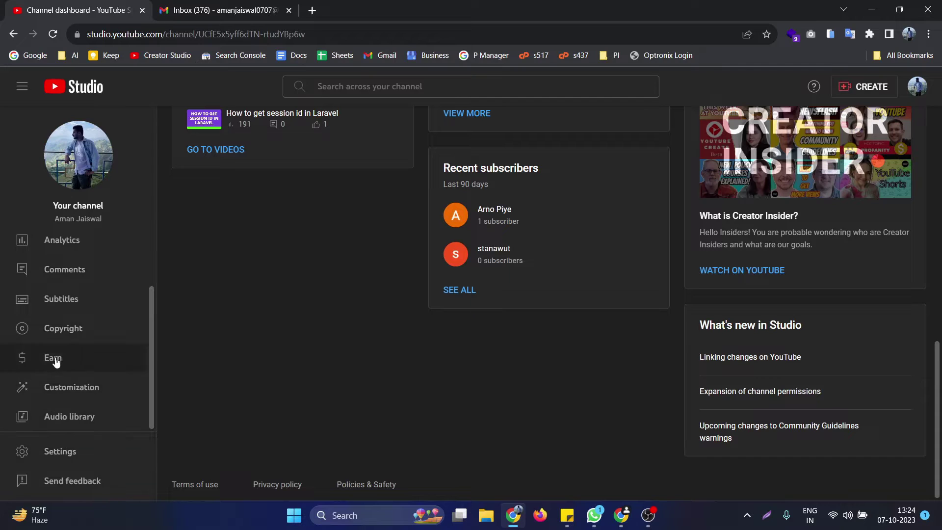
Open the Permissions tab in Settings to see the owner-only access list.
scroll(57, 361, "up", 1)
scroll(55, 362, "down", 1)
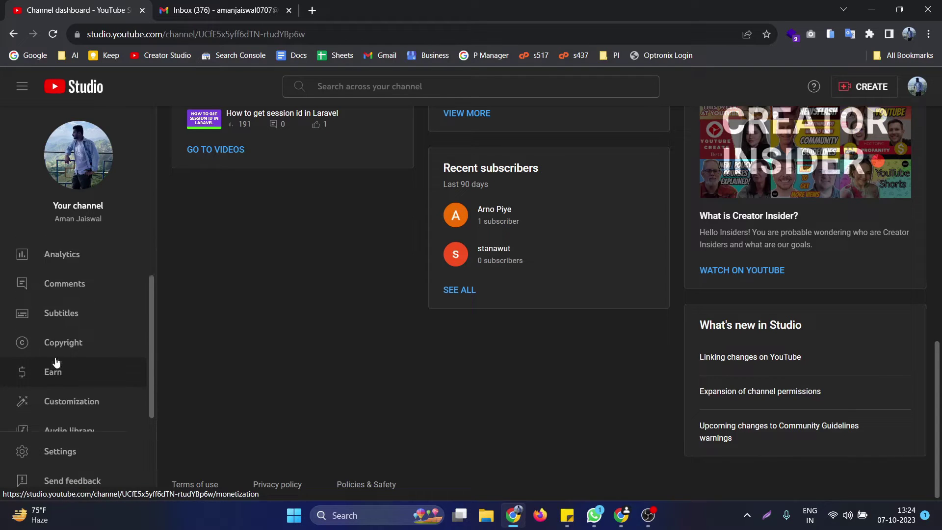
left_click(64, 452)
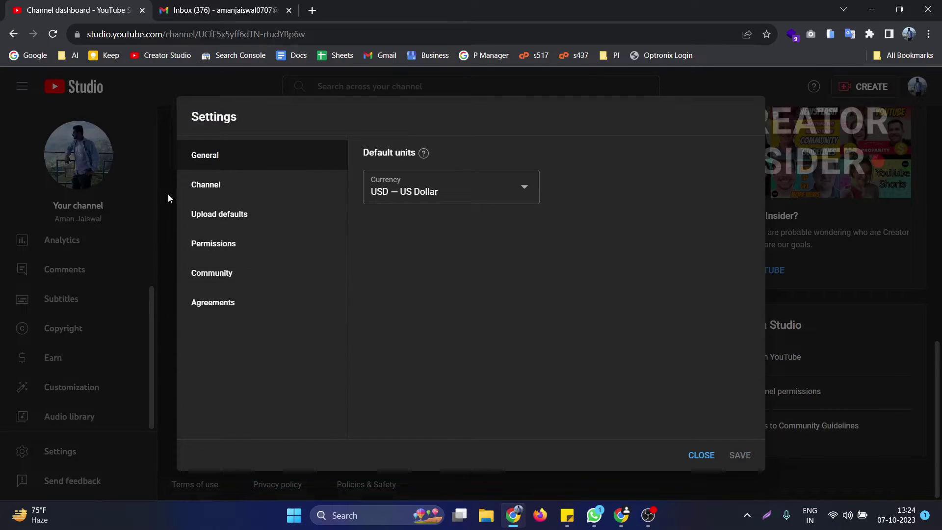
left_click(212, 250)
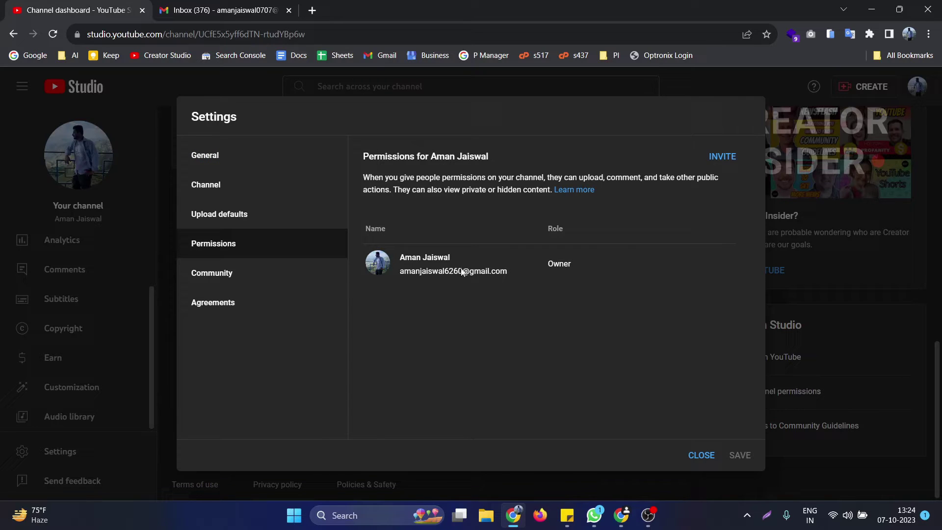
left_click(719, 156)
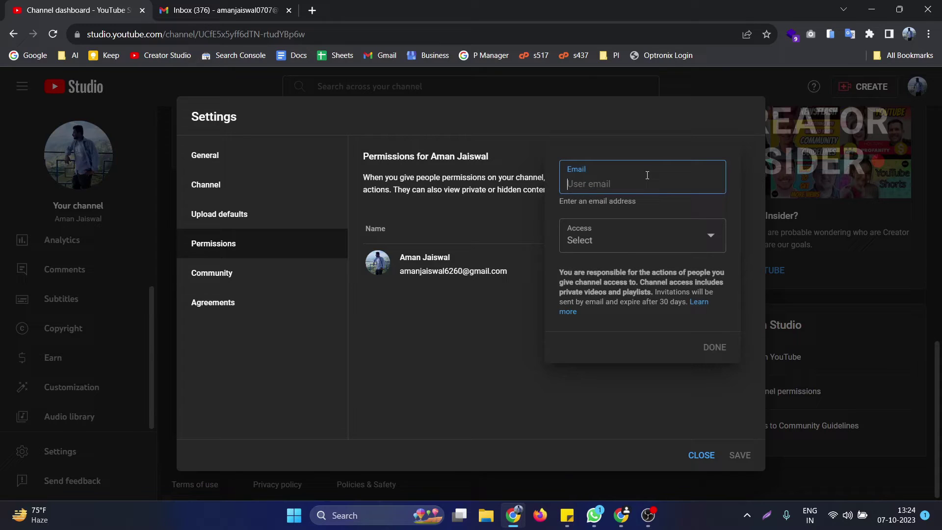
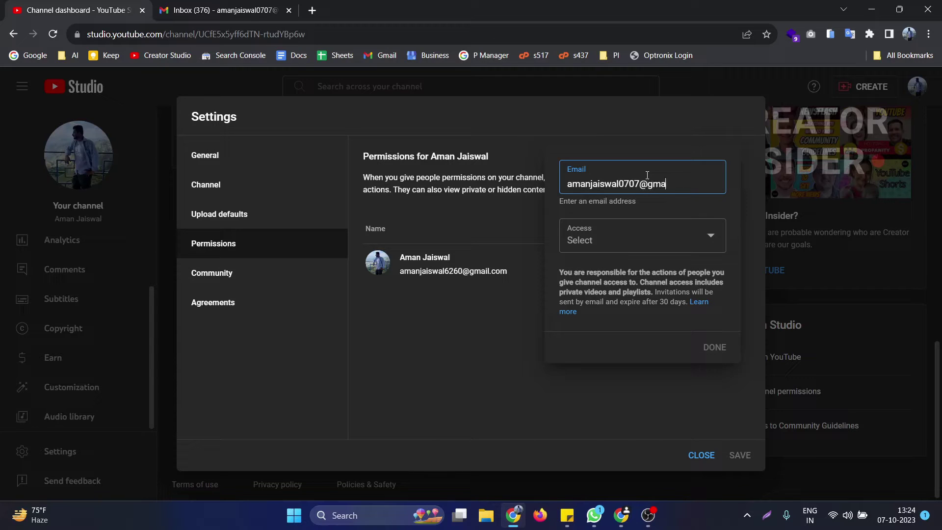
left_click_drag(583, 188, 699, 186)
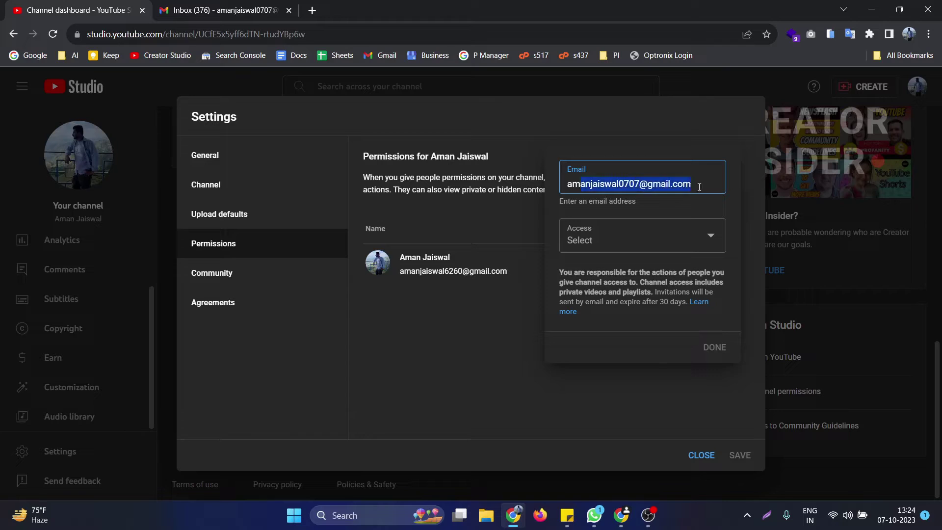
triple_click(646, 191)
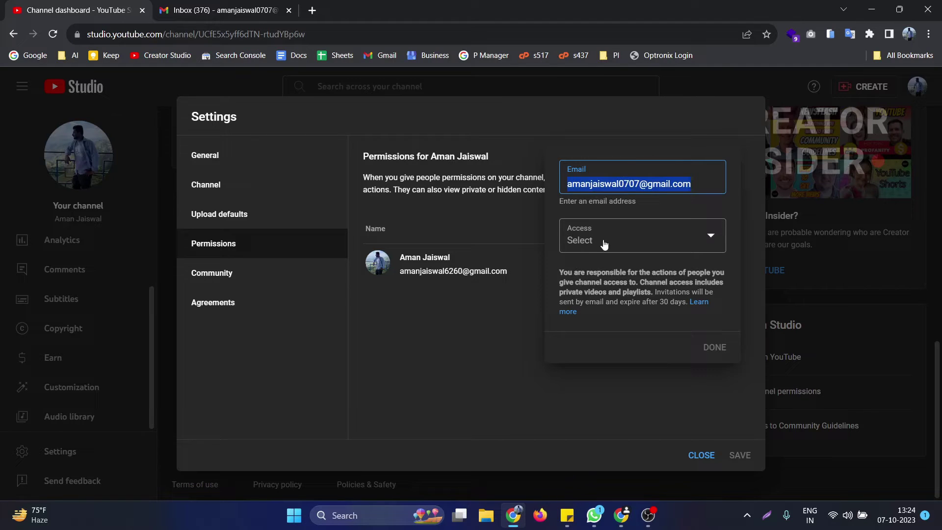
left_click(605, 240)
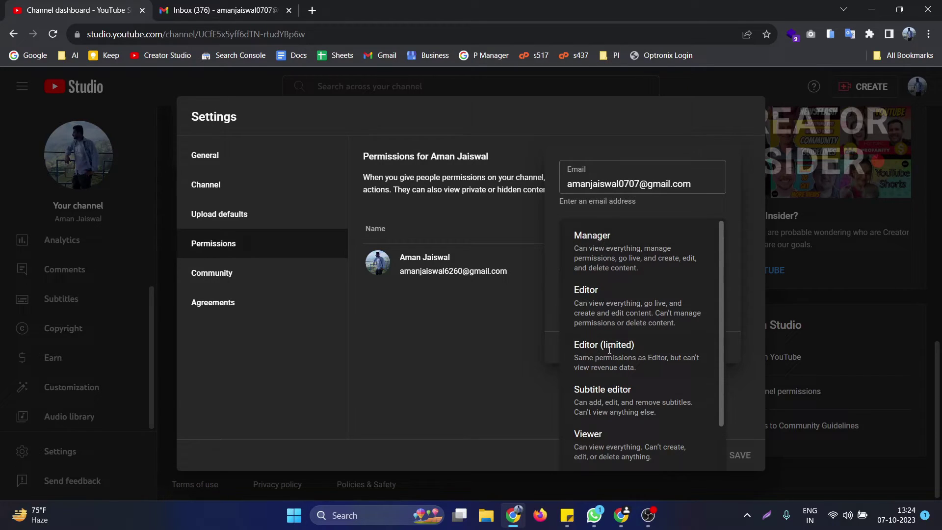
scroll(580, 386, "down", 1)
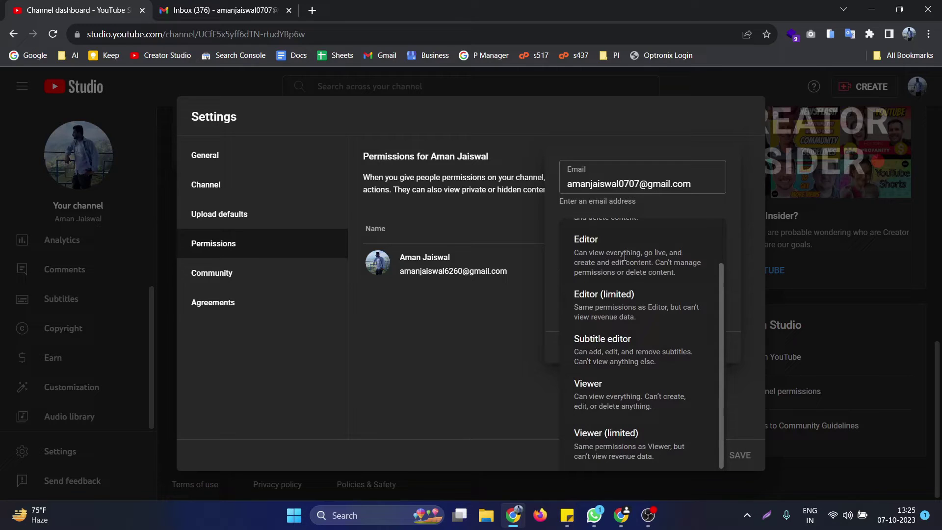
scroll(609, 290, "up", 1)
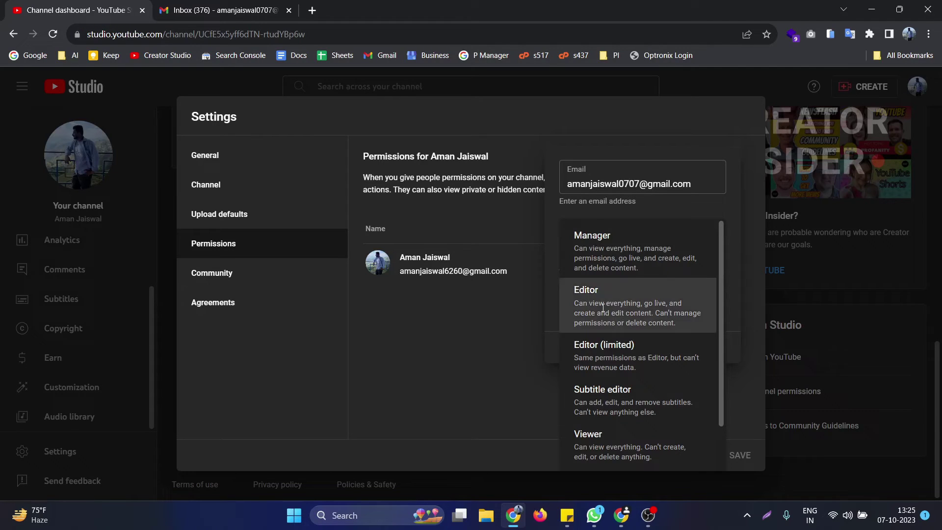
left_click(587, 292)
left_click(609, 189)
left_click_drag(609, 189, 690, 354)
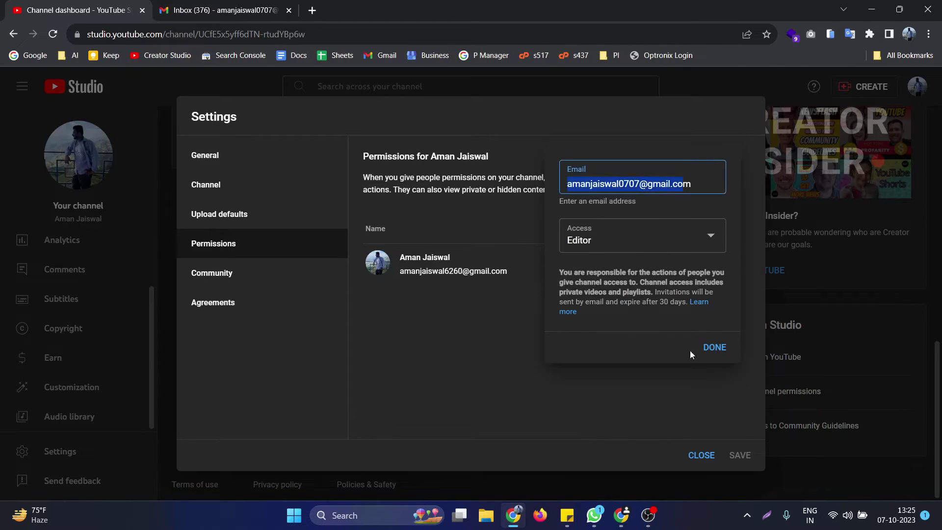
left_click(714, 348)
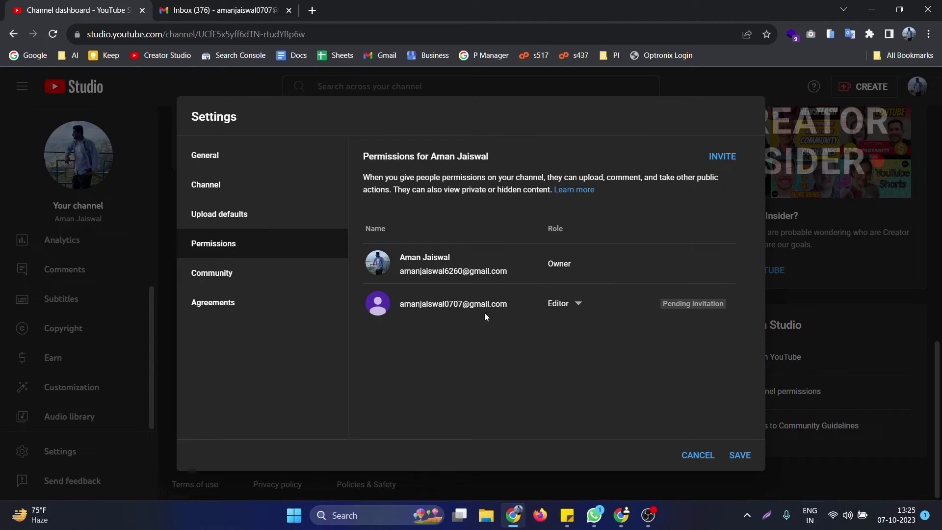
mouse_move(692, 304)
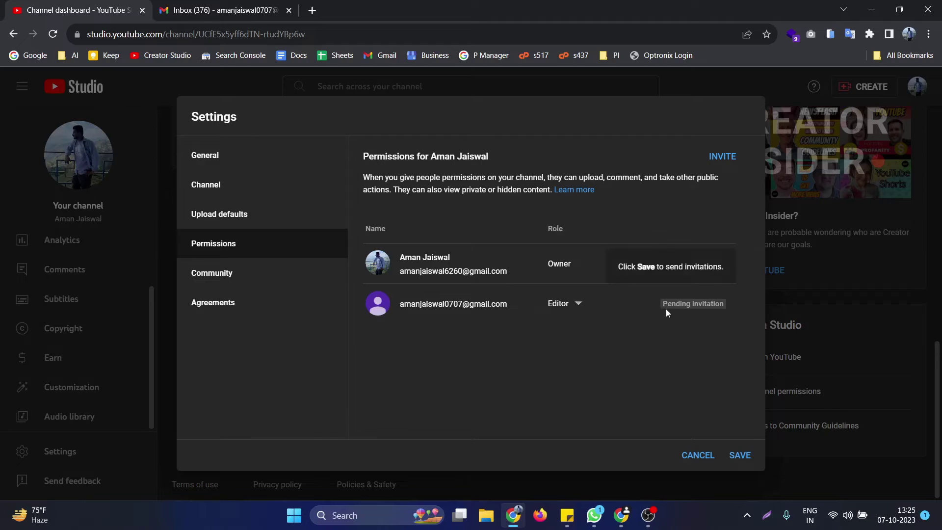
left_click_drag(663, 304, 718, 303)
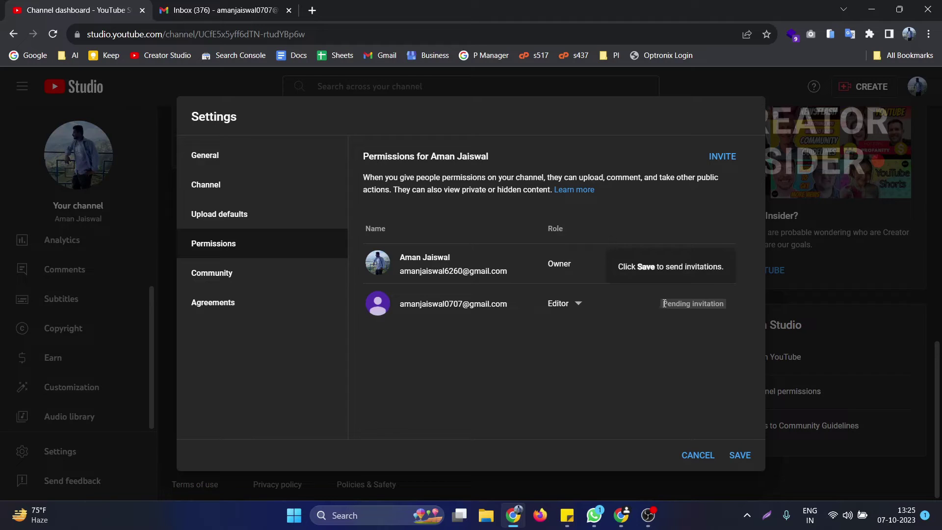
left_click(567, 355)
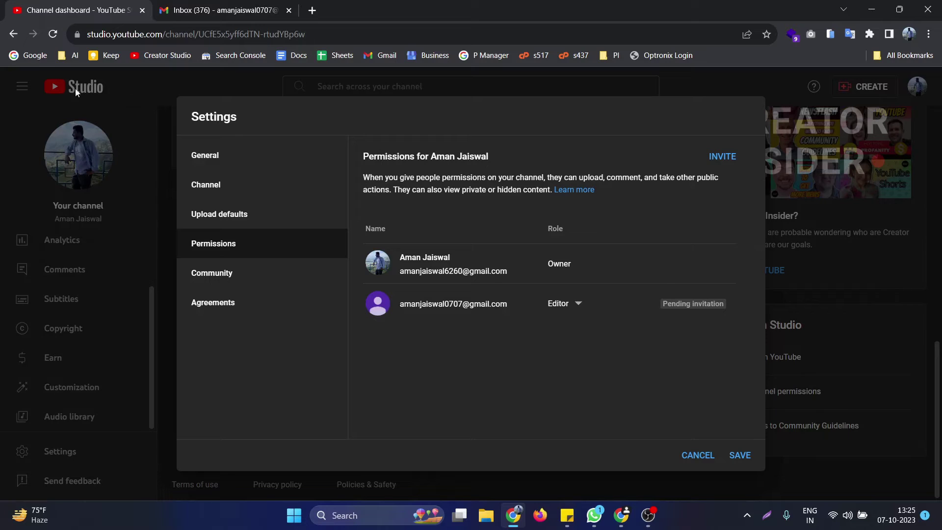
Refresh the Gmail inbox and check the signed-in account for the invitation.
left_click(248, 4)
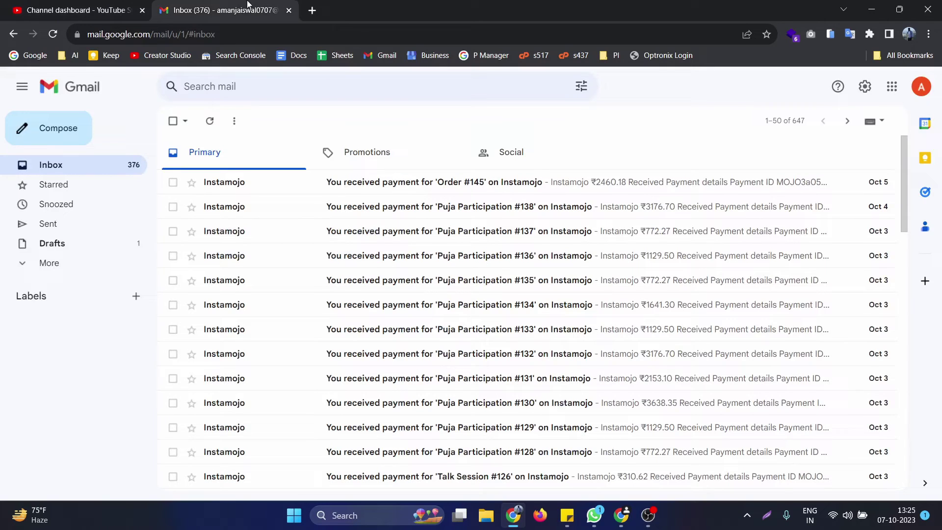
left_click(211, 121)
left_click(211, 121)
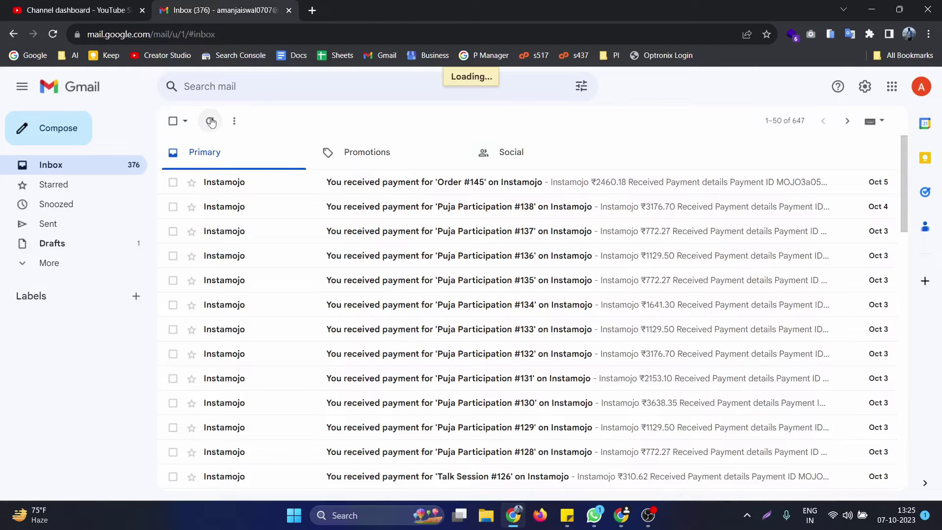
left_click(211, 121)
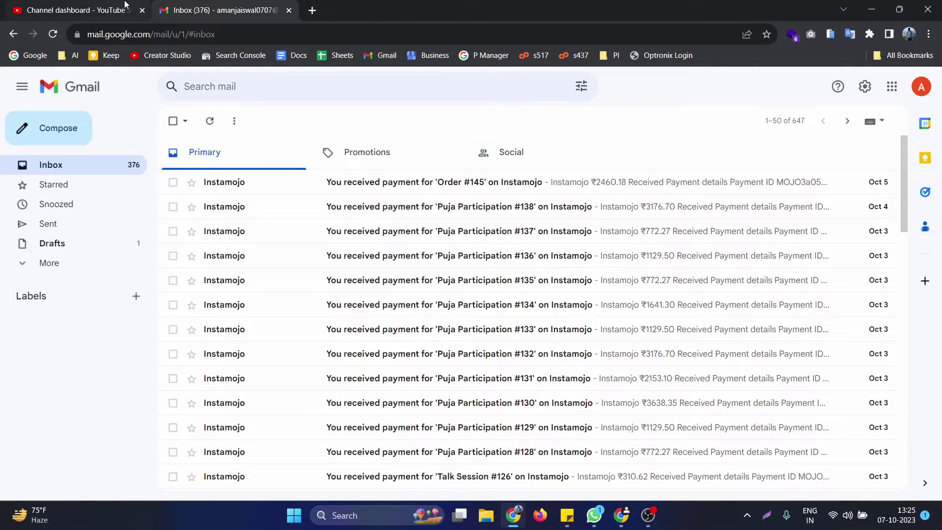
left_click(927, 89)
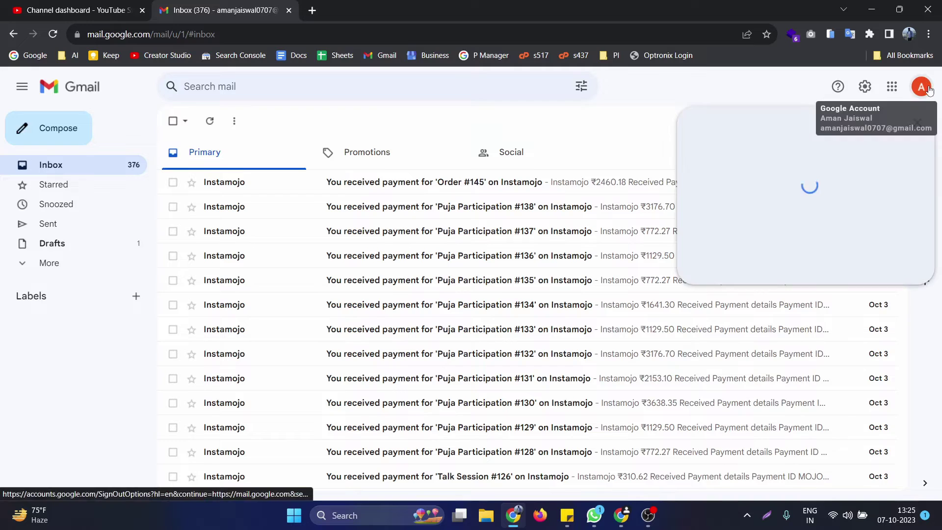
Look in Gmail's Spam folder for the invitation, then return to YouTube Studio.
left_click(83, 5)
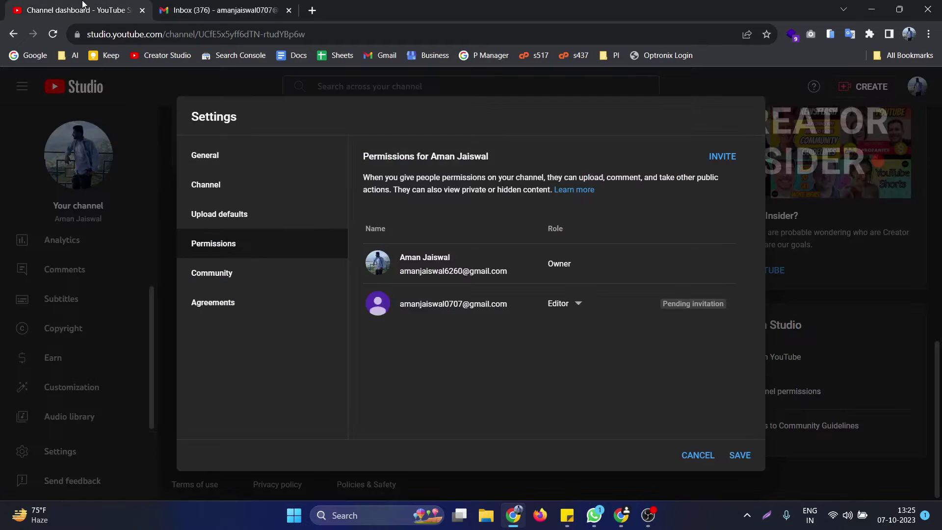
left_click(220, 10)
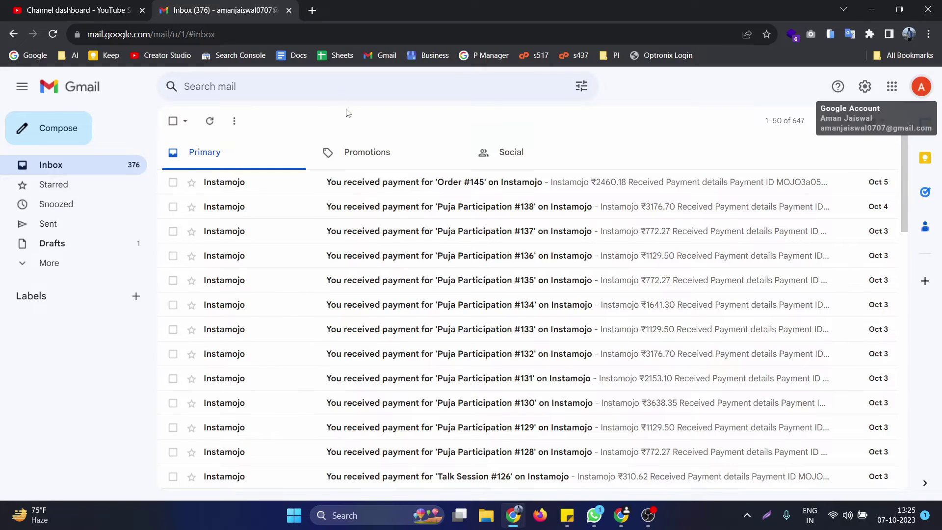
left_click(65, 265)
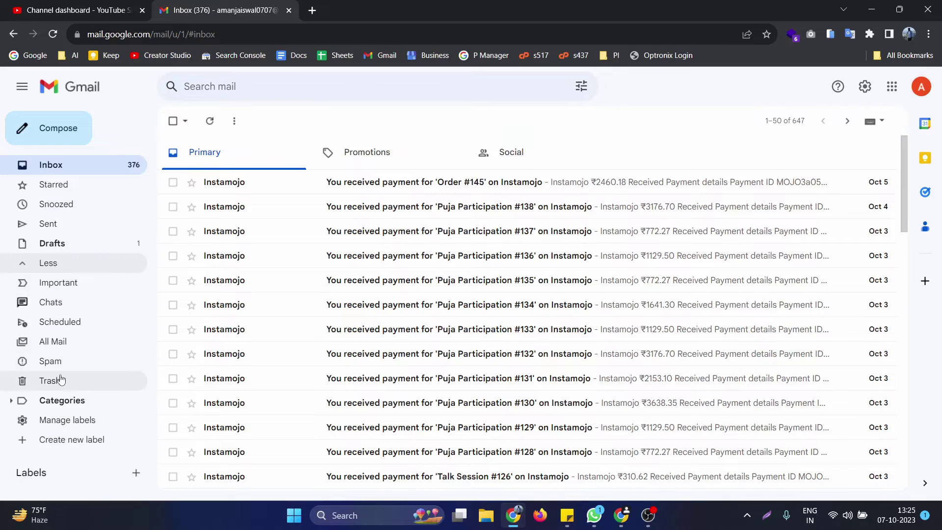
left_click(58, 362)
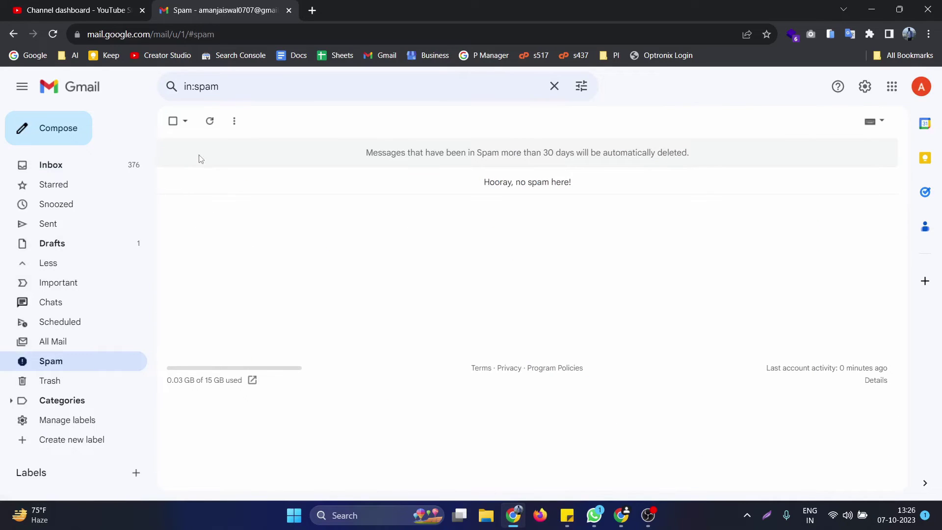
left_click(87, 164)
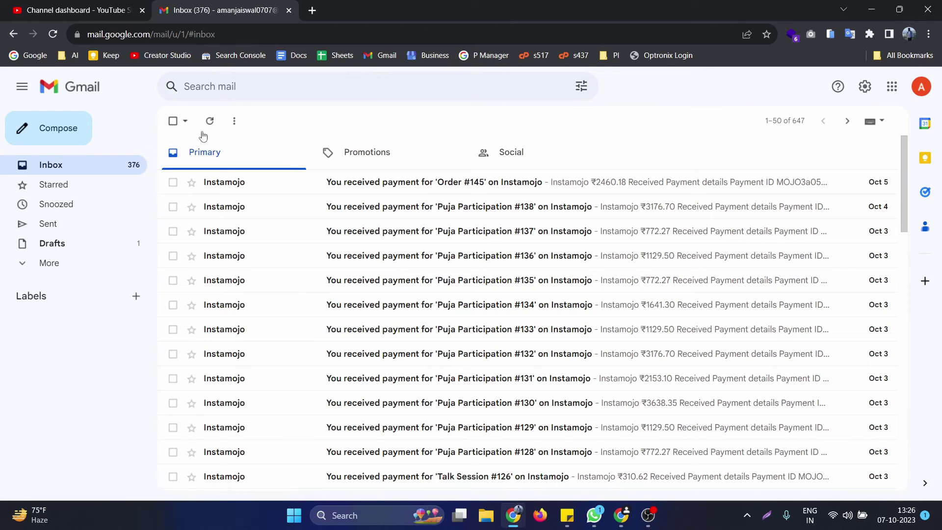
left_click(99, 10)
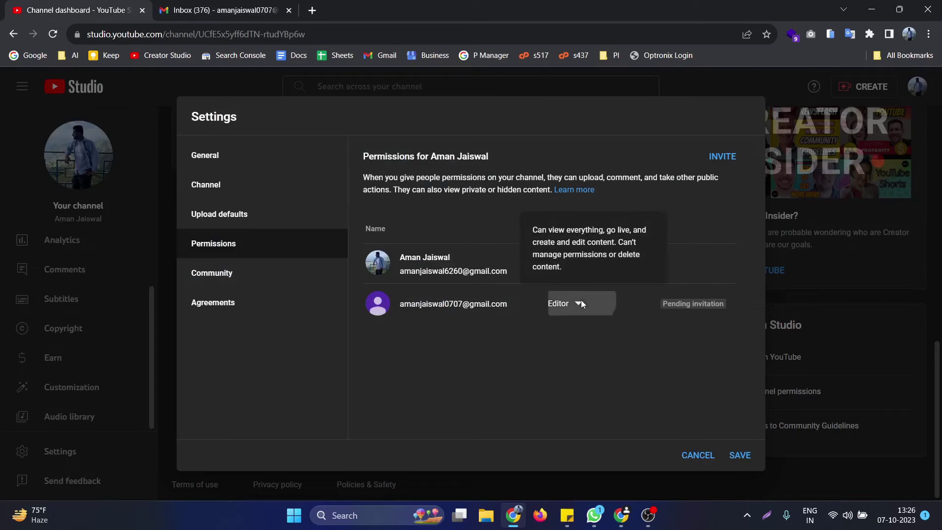
Keep the Editor role and save the Permissions settings to send the invitation.
left_click(580, 300)
left_click(559, 404)
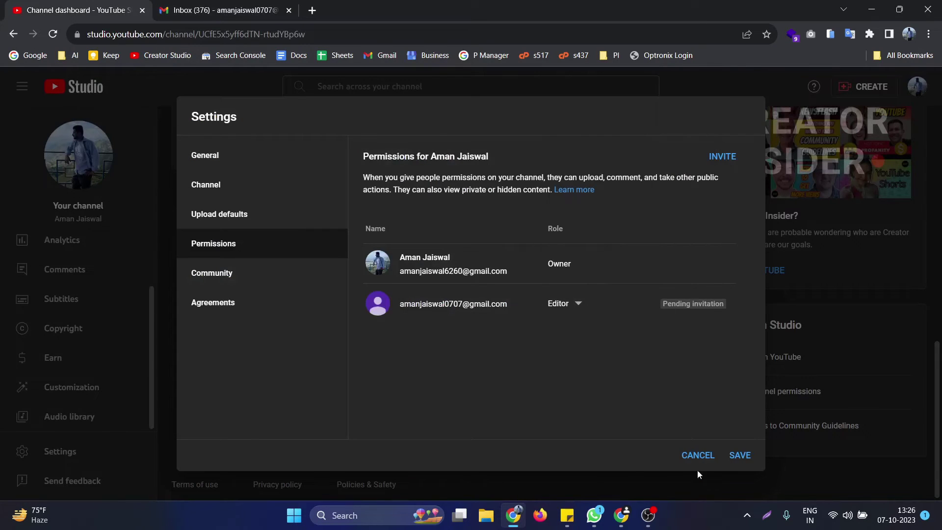
left_click(739, 455)
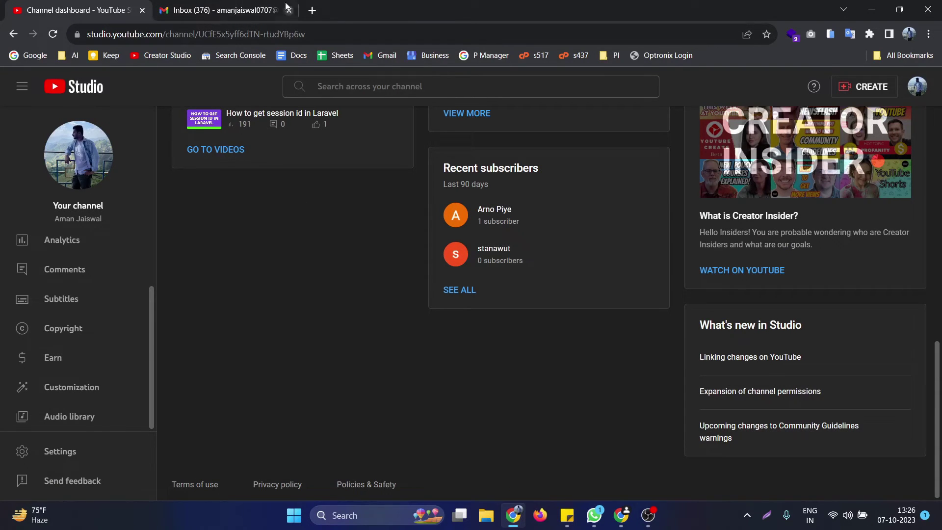
Refresh Gmail and open the YouTube channel invitation email.
left_click(221, 10)
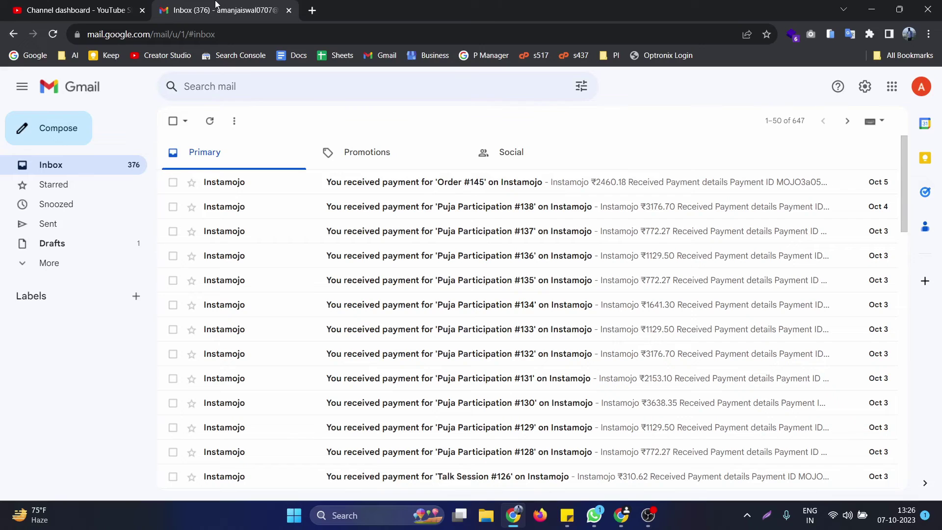
left_click(210, 121)
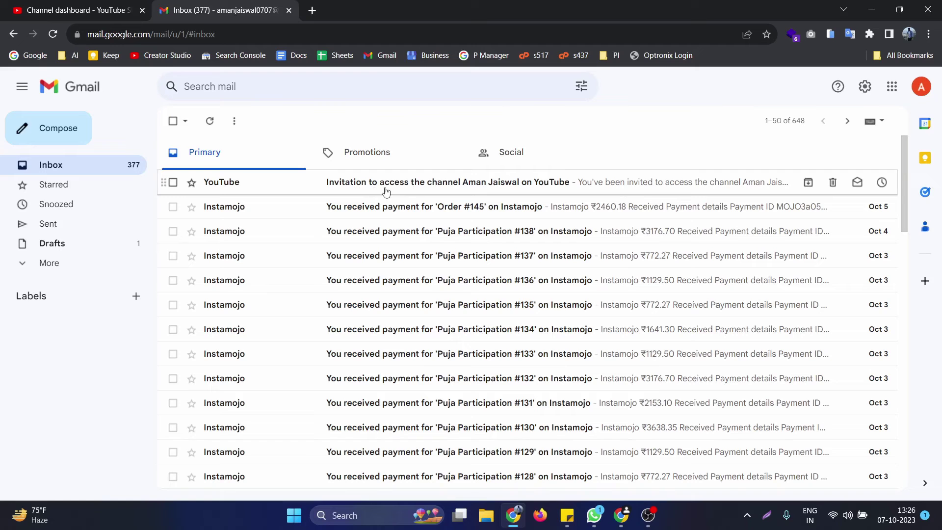
left_click(470, 184)
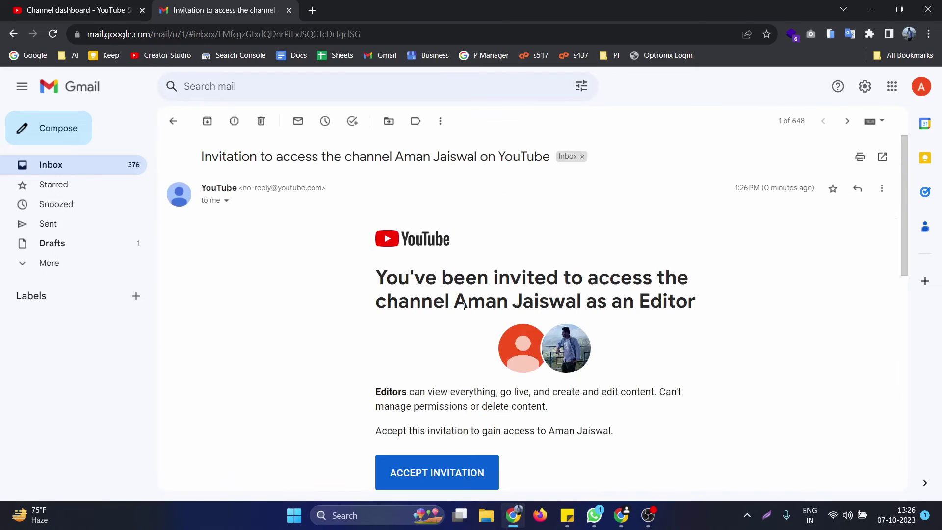
scroll(465, 307, "down", 3)
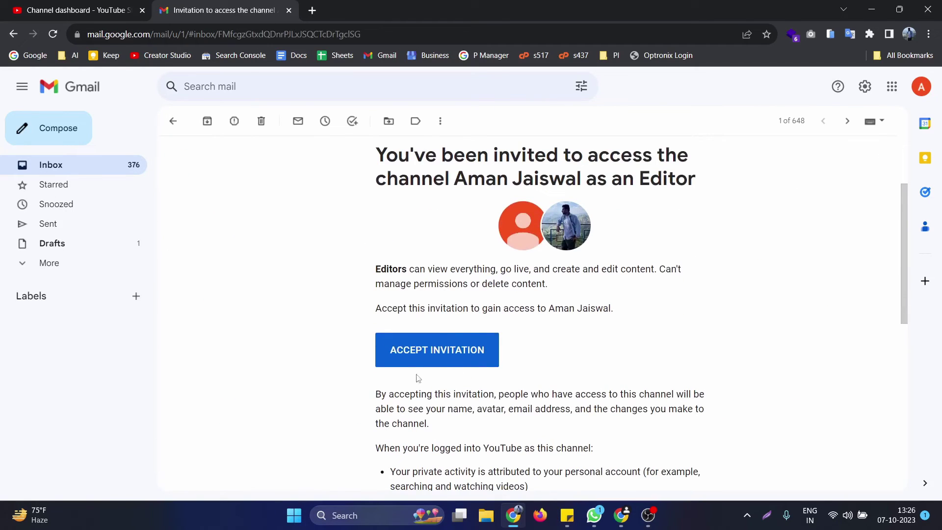
scroll(418, 378, "up", 2)
scroll(401, 244, "up", 1)
scroll(450, 237, "down", 4)
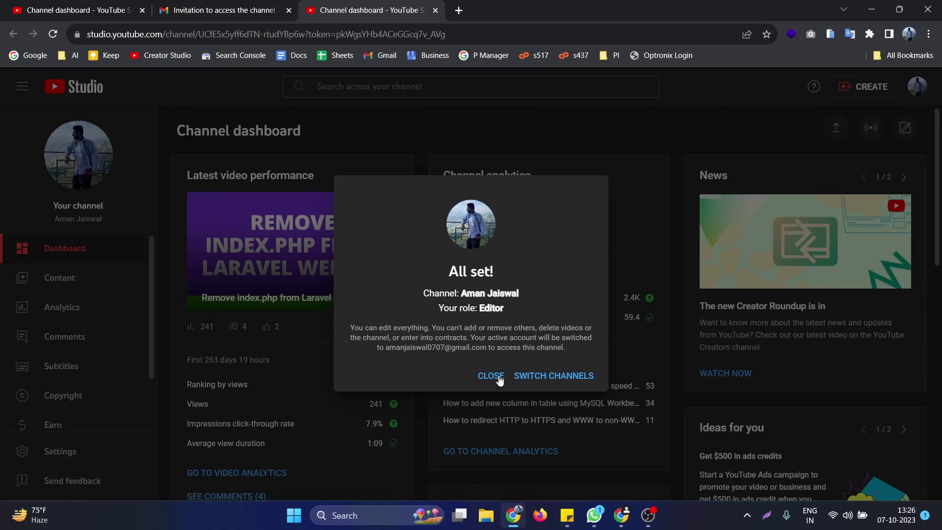
left_click_drag(386, 347, 488, 346)
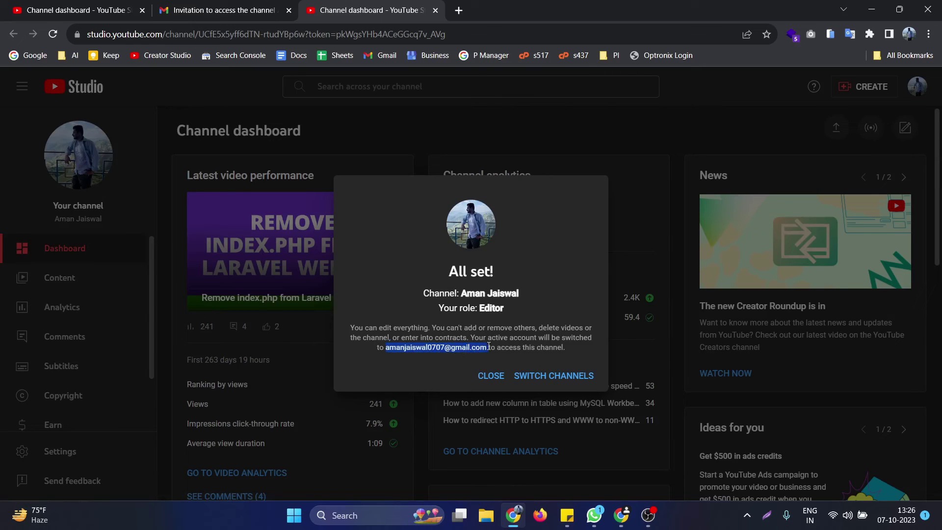